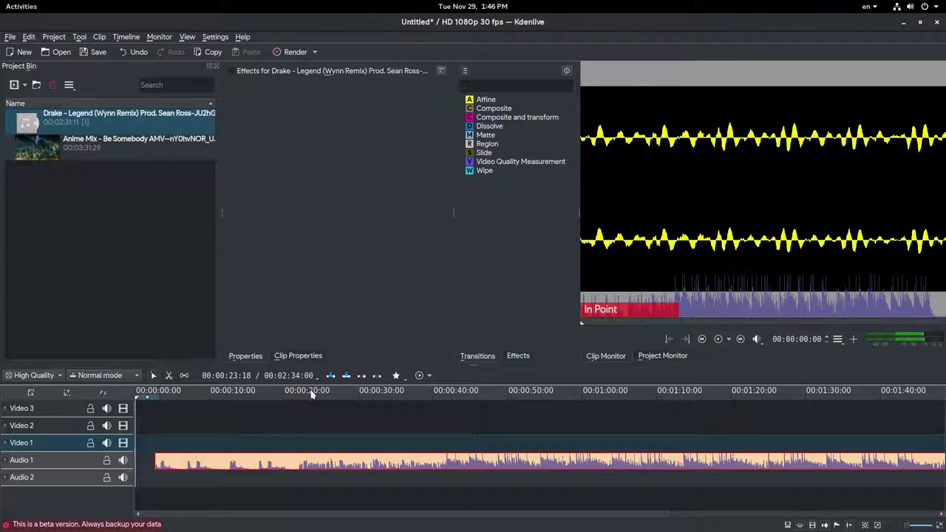
Step: Preview the Drake music clip on Audio 1, and cut off its intro so it begins at the timeline start
{"action": "left_click", "coordinate": [627, 358]}
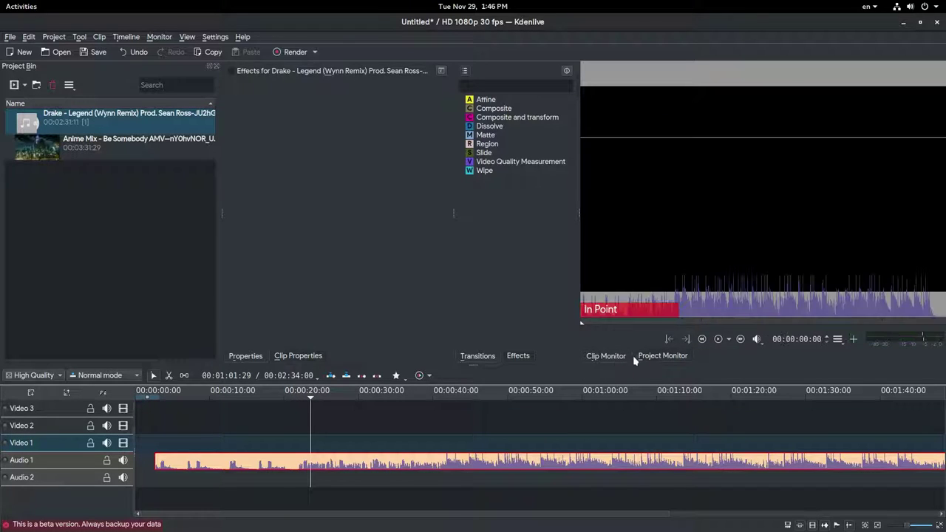
{"action": "key", "text": "space"}
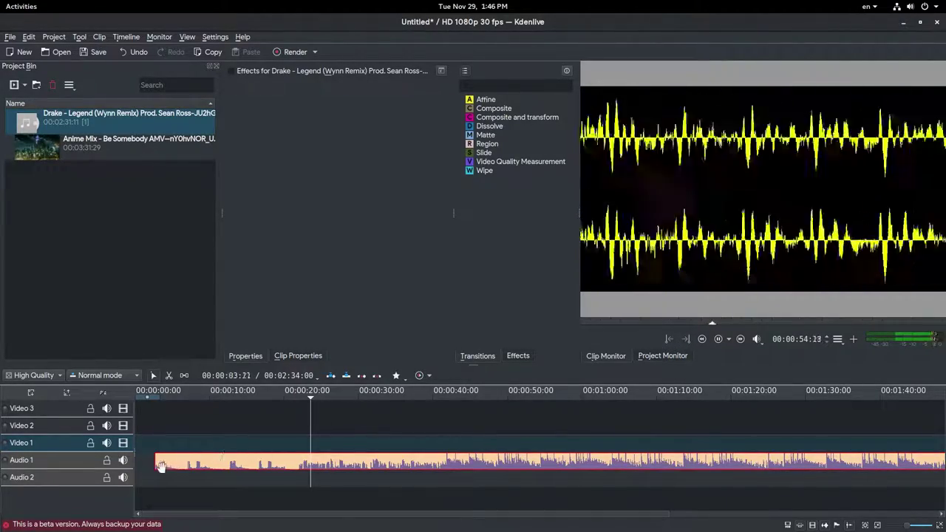
{"action": "left_click_drag", "start_coordinate": [154, 465], "coordinate": [177, 460]}
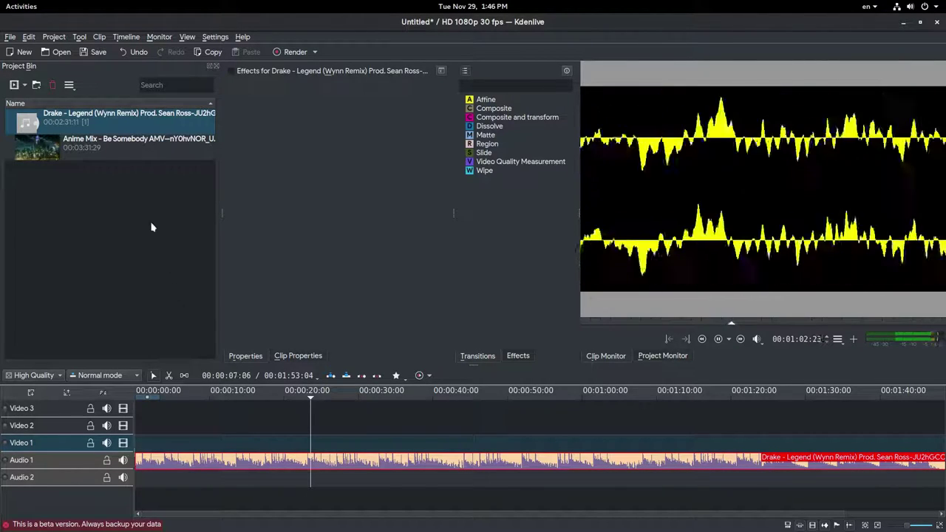
Step: Place the Anime Mix video at the start of the Video 2 track with that track muted, and play the timeline
{"action": "left_click_drag", "start_coordinate": [111, 147], "coordinate": [136, 427]}
{"action": "left_click", "coordinate": [108, 427]}
{"action": "left_click", "coordinate": [193, 397]}
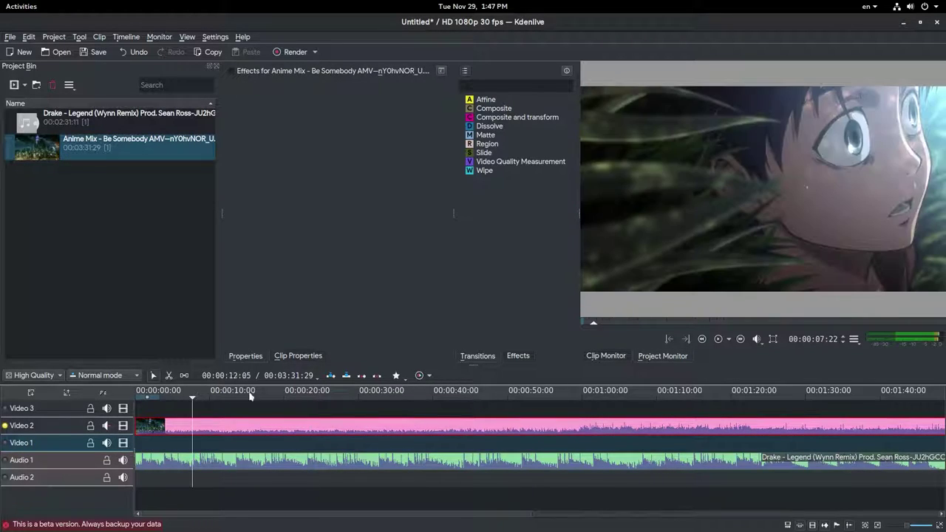
{"action": "key", "text": "space"}
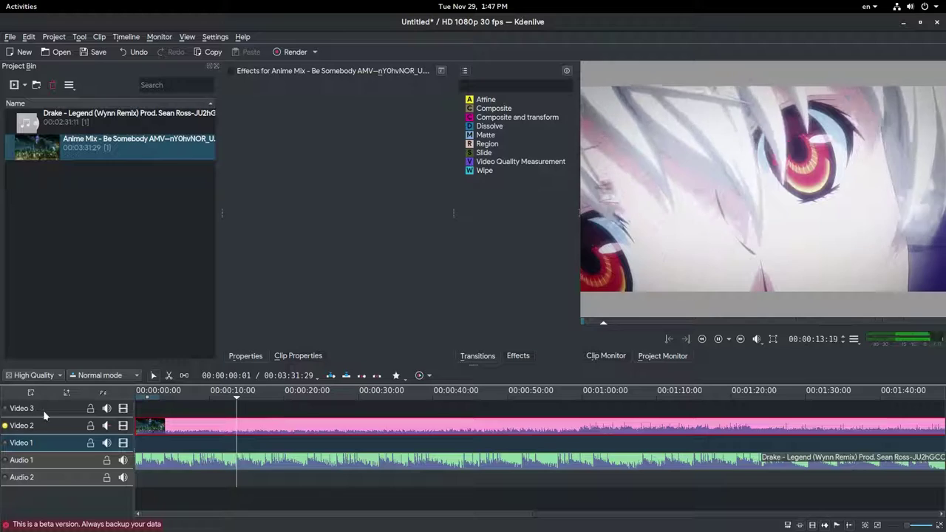
Step: Set the timeline compositing quality to Preview and enlarge the tracks to a medium height
{"action": "left_click", "coordinate": [53, 375]}
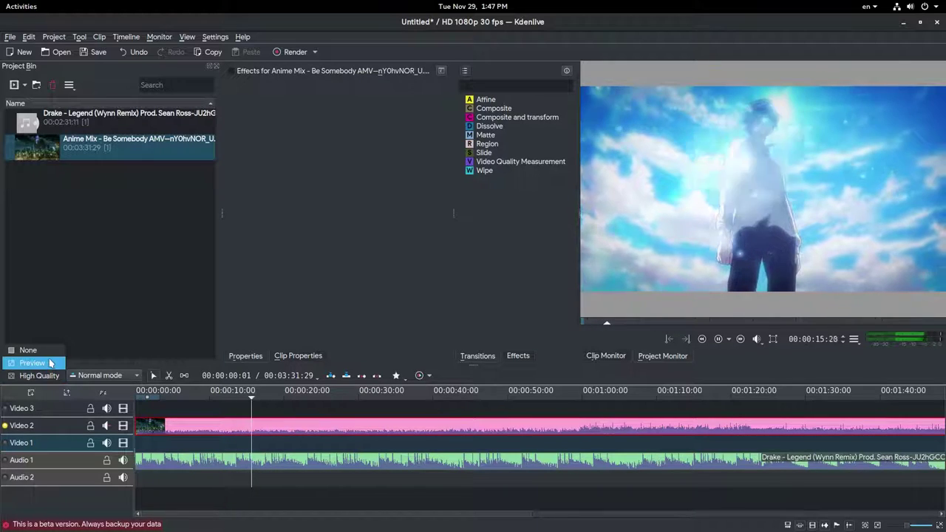
{"action": "left_click", "coordinate": [49, 363]}
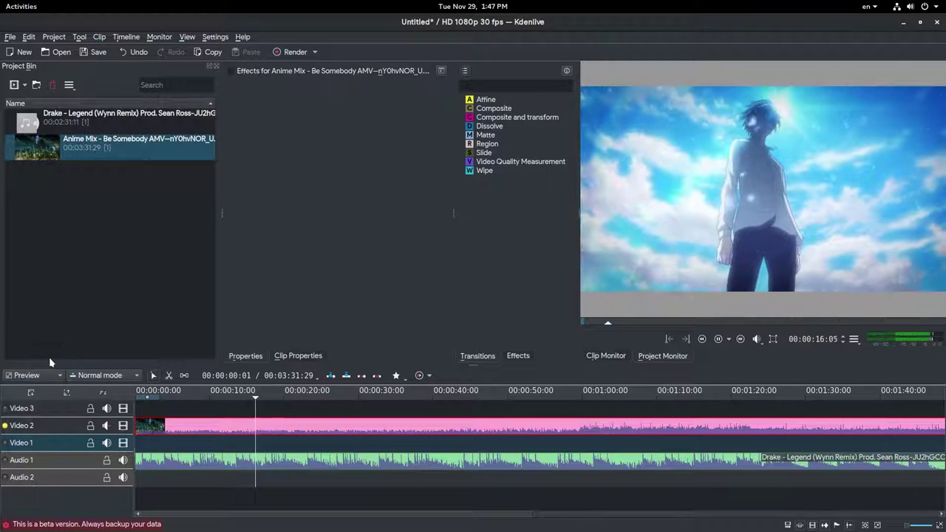
{"action": "left_click", "coordinate": [66, 393]}
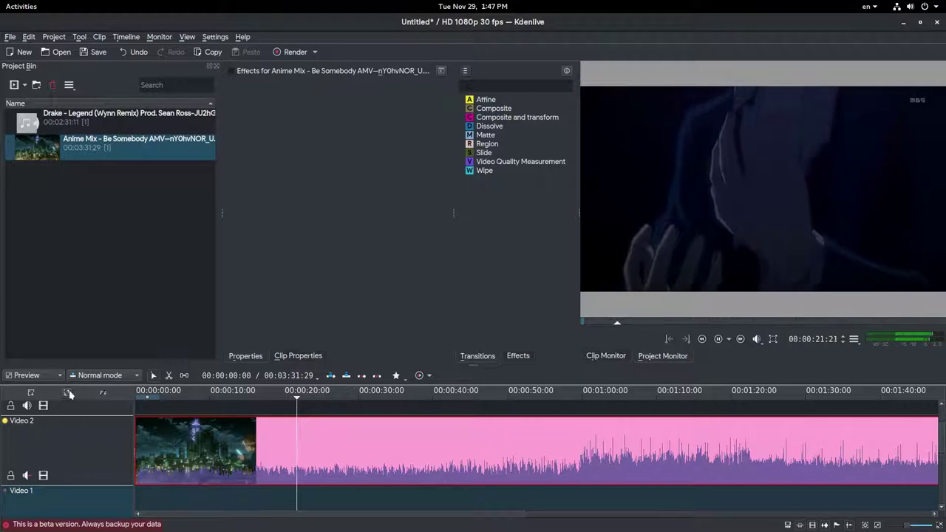
{"action": "left_click", "coordinate": [31, 393]}
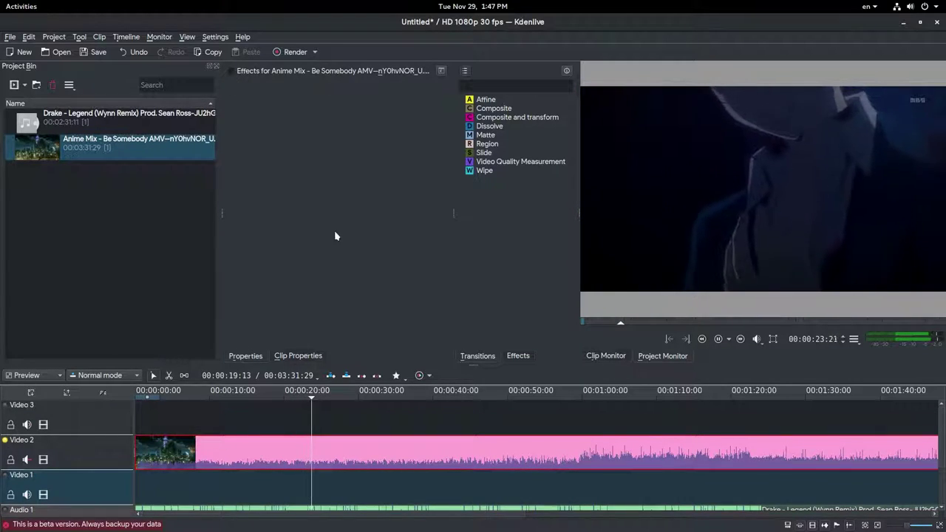
Step: Search the effects for "zoom", apply Position and Zoom to the Anime Mix clip on Video 2, and stop playback
{"action": "left_click", "coordinate": [492, 86]}
{"action": "type", "text": "zoom"}
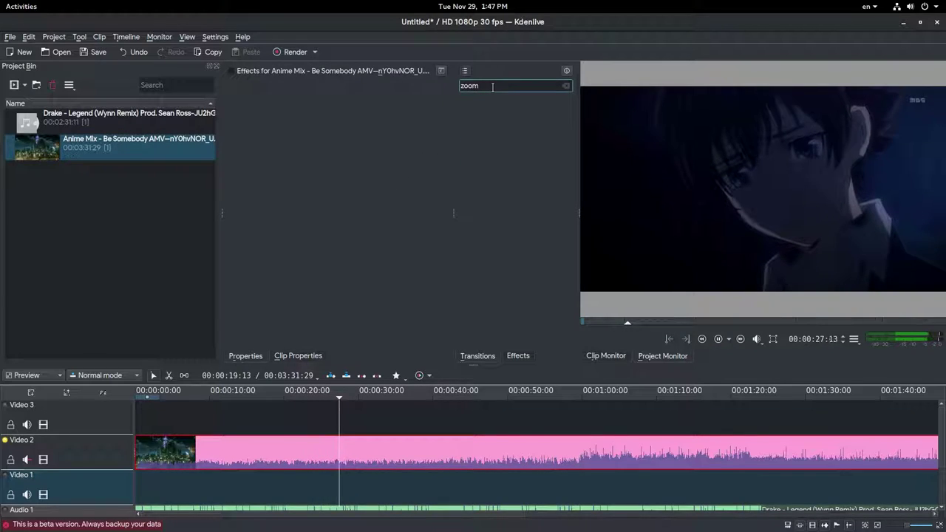
{"action": "left_click", "coordinate": [517, 356]}
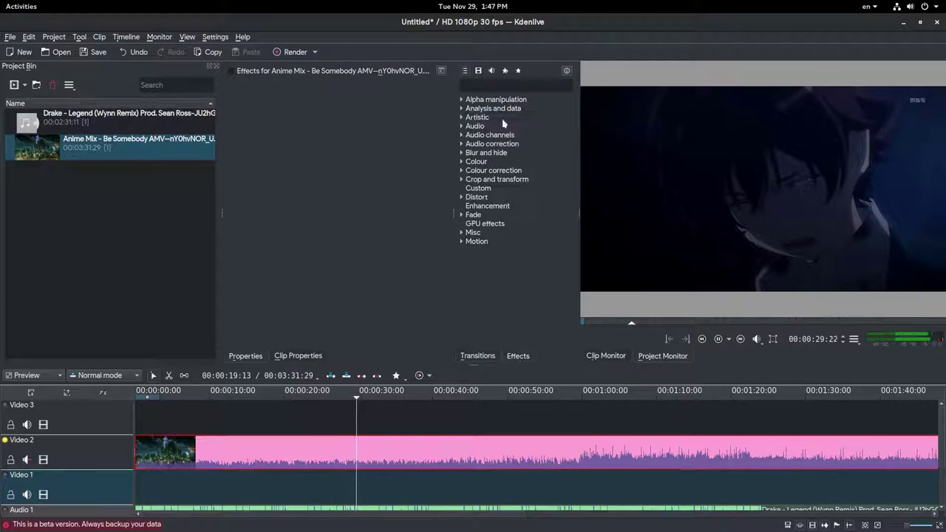
{"action": "left_click", "coordinate": [486, 86]}
{"action": "type", "text": "zoom"}
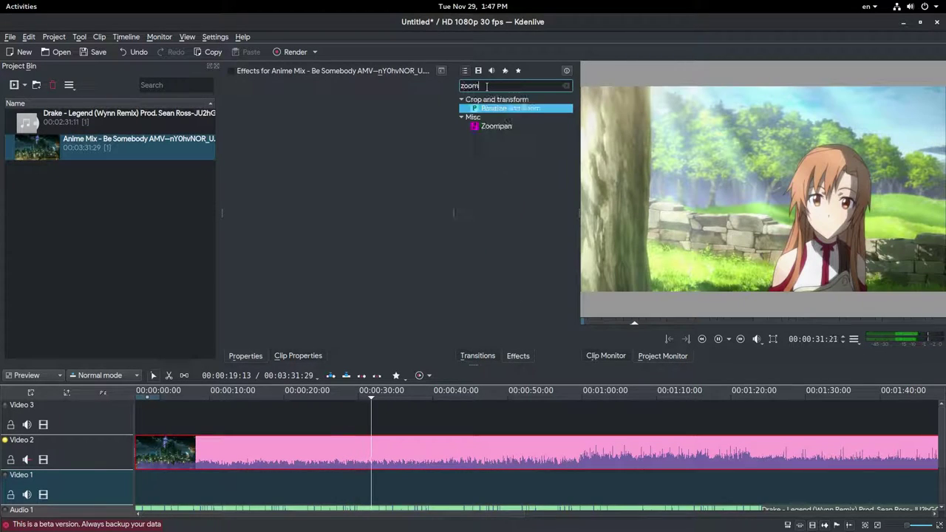
{"action": "left_click_drag", "start_coordinate": [509, 108], "coordinate": [333, 442]}
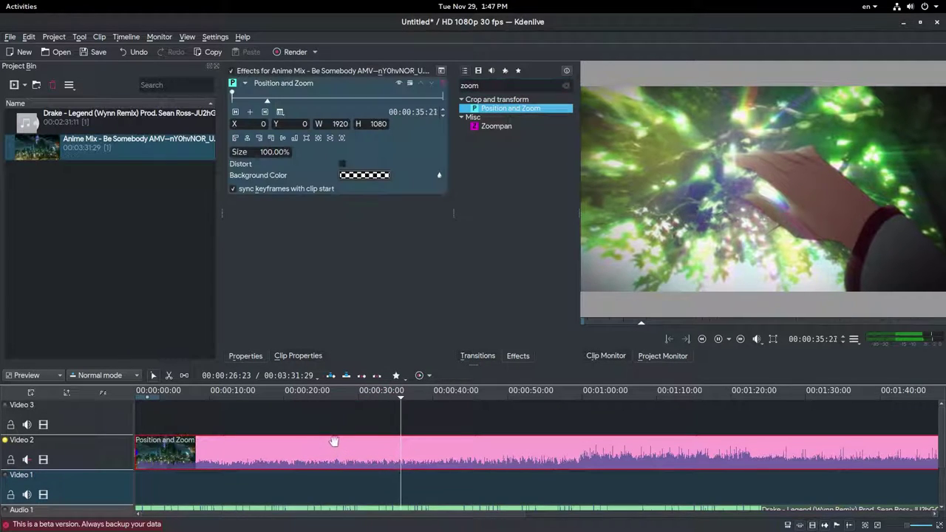
{"action": "key", "text": "space"}
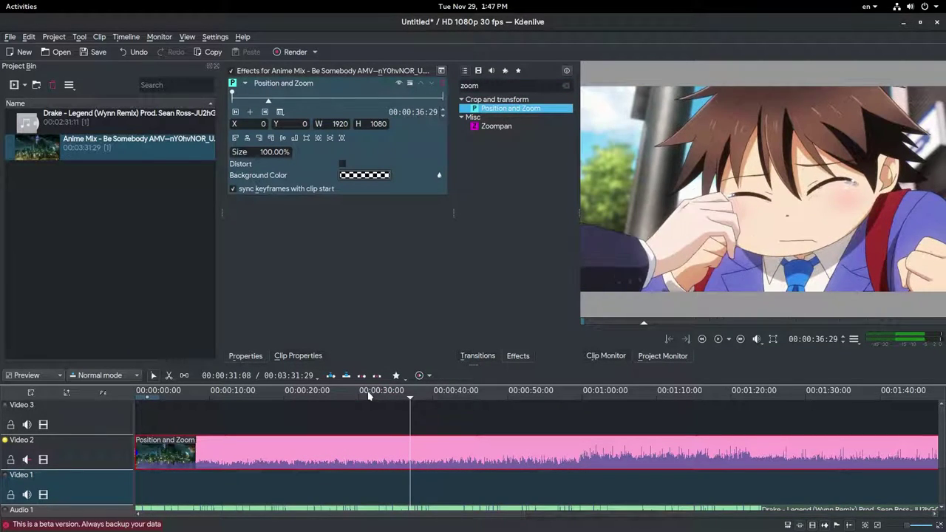
Step: Add a Position and Zoom keyframe at 00:00:32:02, where the girl's shot appears
{"action": "left_click", "coordinate": [368, 397]}
{"action": "left_click", "coordinate": [333, 399]}
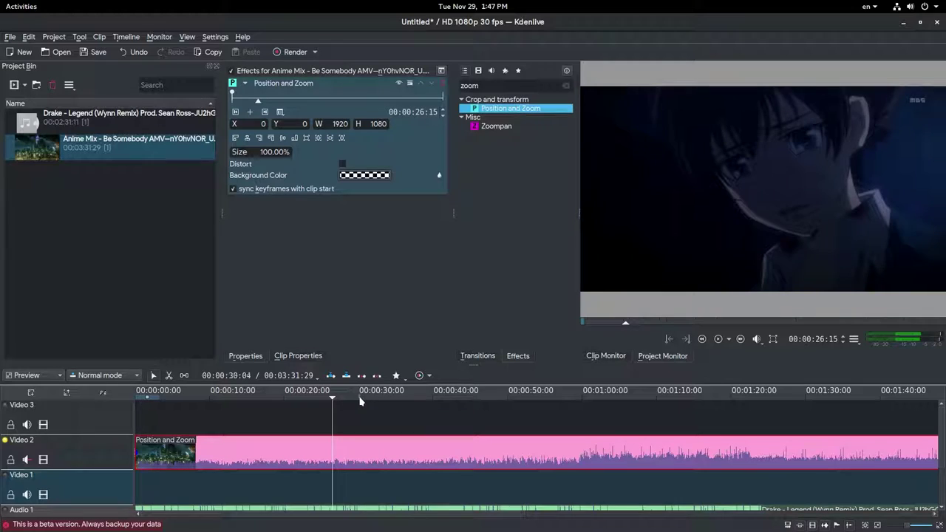
{"action": "left_click", "coordinate": [359, 399]}
{"action": "left_click", "coordinate": [364, 400]}
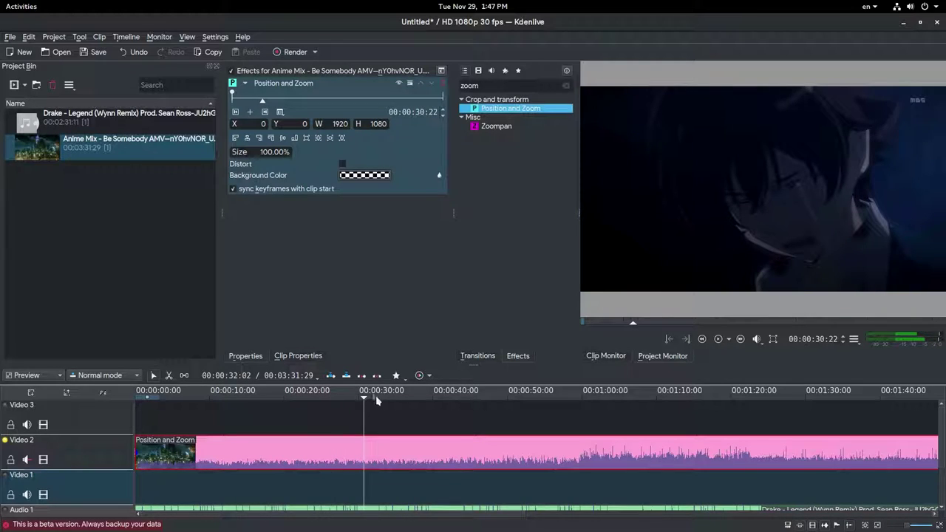
{"action": "left_click", "coordinate": [374, 400]}
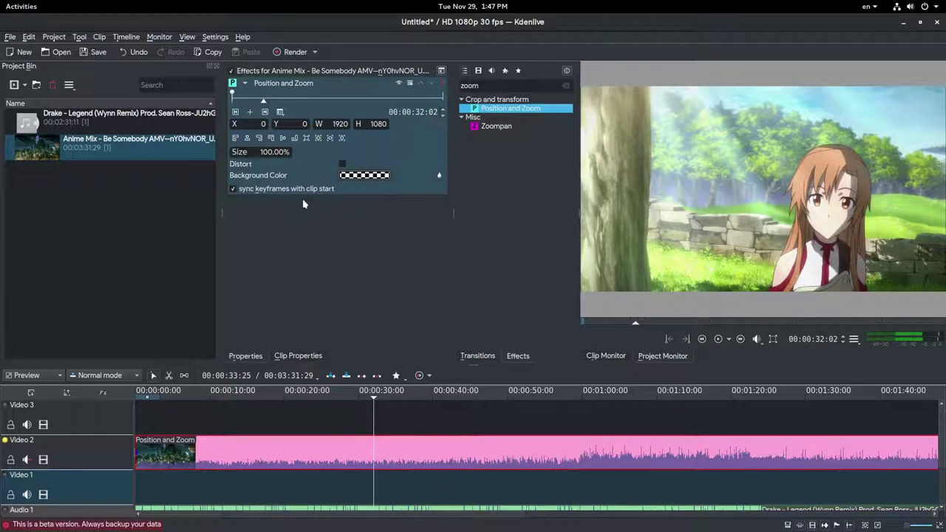
{"action": "left_click", "coordinate": [249, 112]}
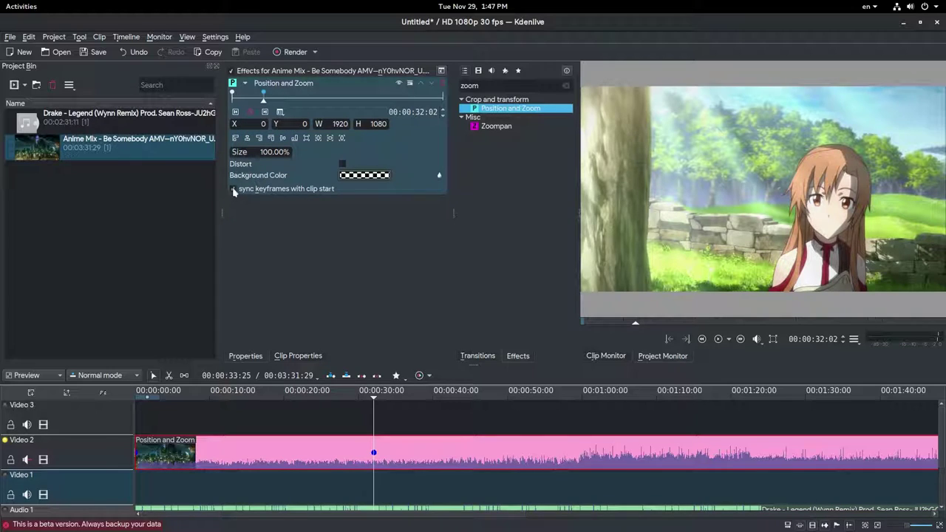
Step: Disable syncing keyframes with the clip start and add another Position and Zoom keyframe at 00:00:26:07
{"action": "left_click", "coordinate": [281, 113]}
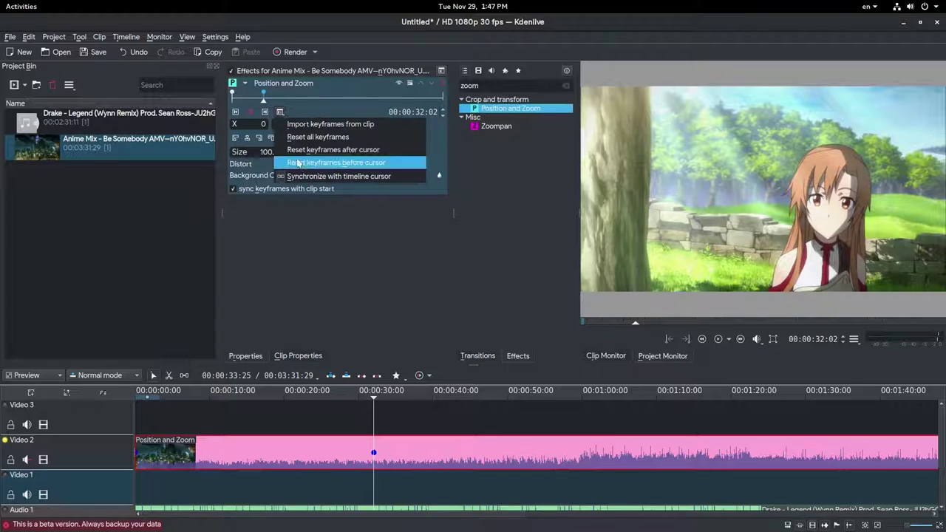
{"action": "left_click", "coordinate": [303, 179]}
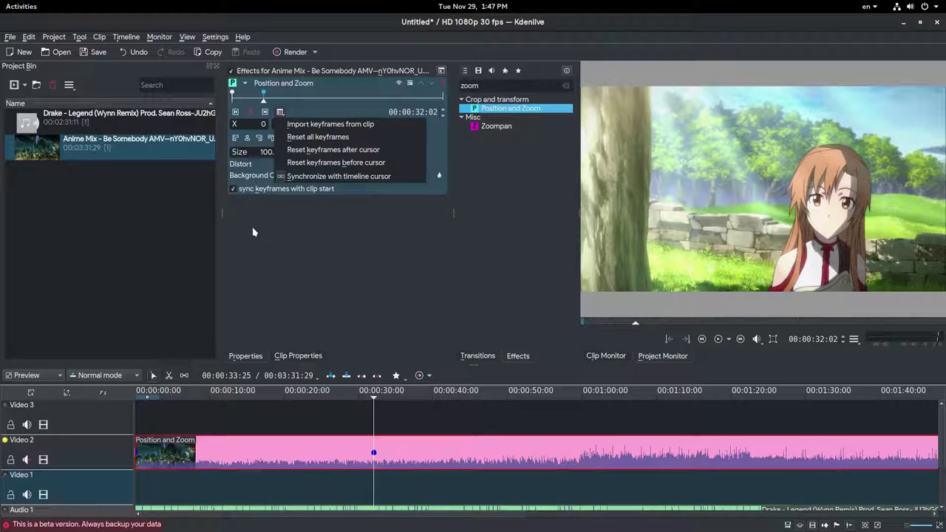
{"action": "left_click", "coordinate": [233, 187]}
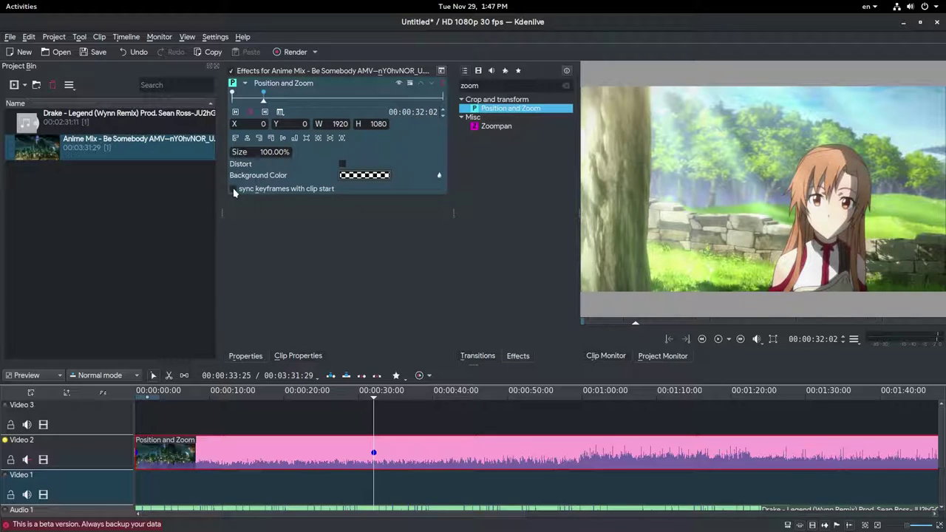
{"action": "left_click_drag", "start_coordinate": [260, 99], "coordinate": [255, 99]}
{"action": "left_click", "coordinate": [250, 112]}
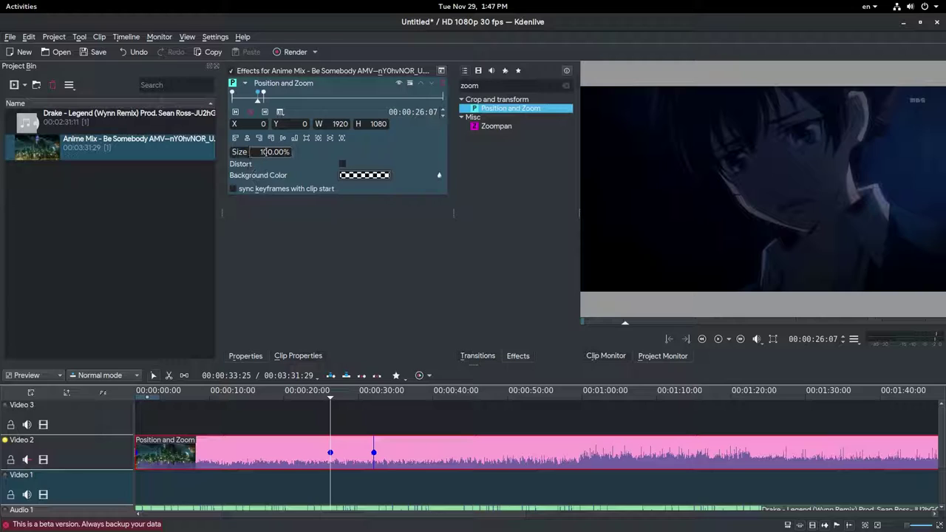
Step: At the 00:00:32:02 keyframe, set the size to 300% and the position to X -2920, Y -1160, framing the girl's face
{"action": "left_click", "coordinate": [263, 115]}
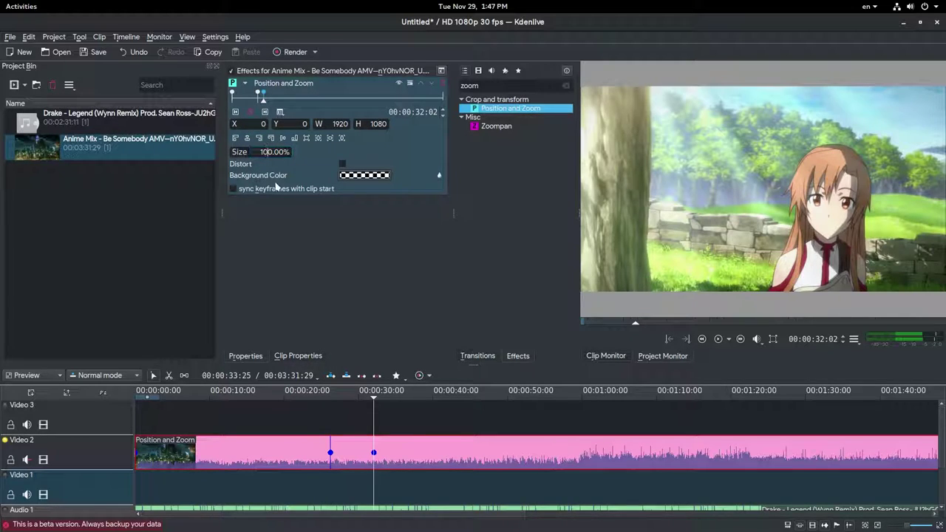
{"action": "type", "text": "3"}
{"action": "key", "text": "Return"}
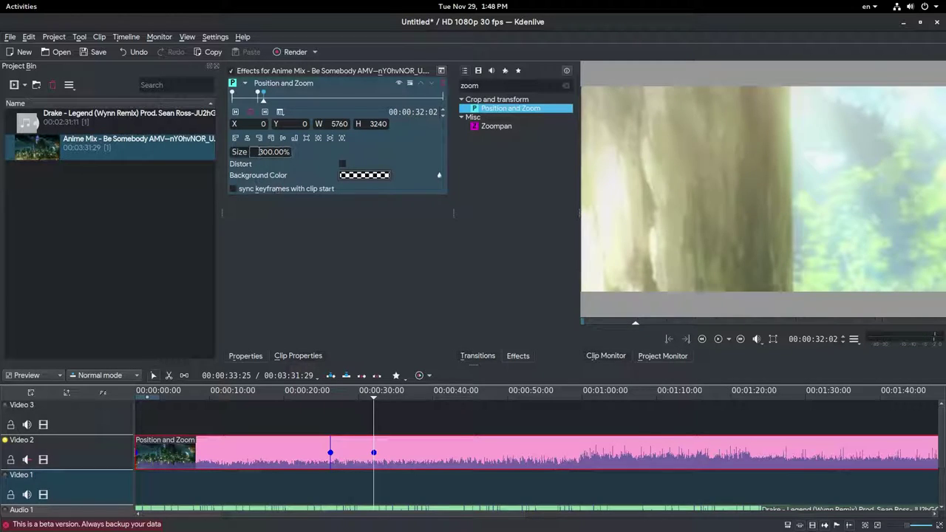
{"action": "left_click", "coordinate": [295, 140]}
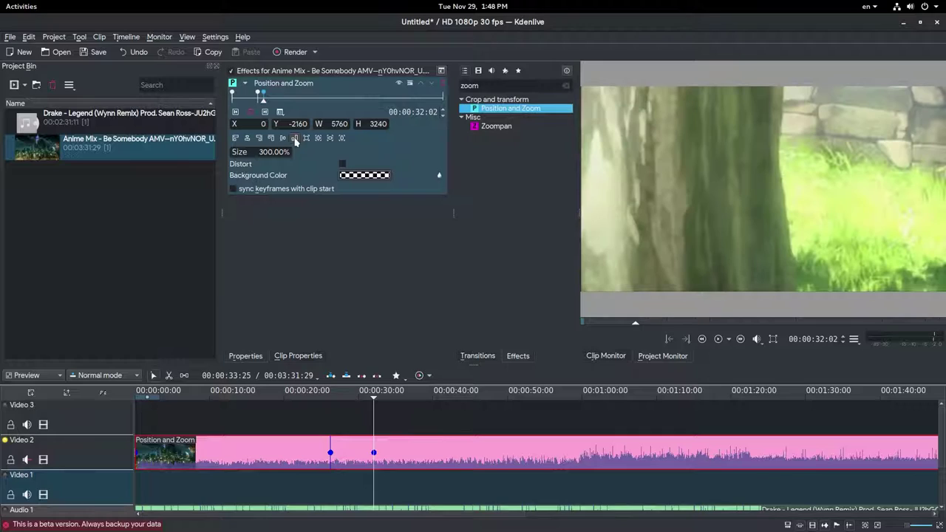
{"action": "left_click", "coordinate": [247, 140]}
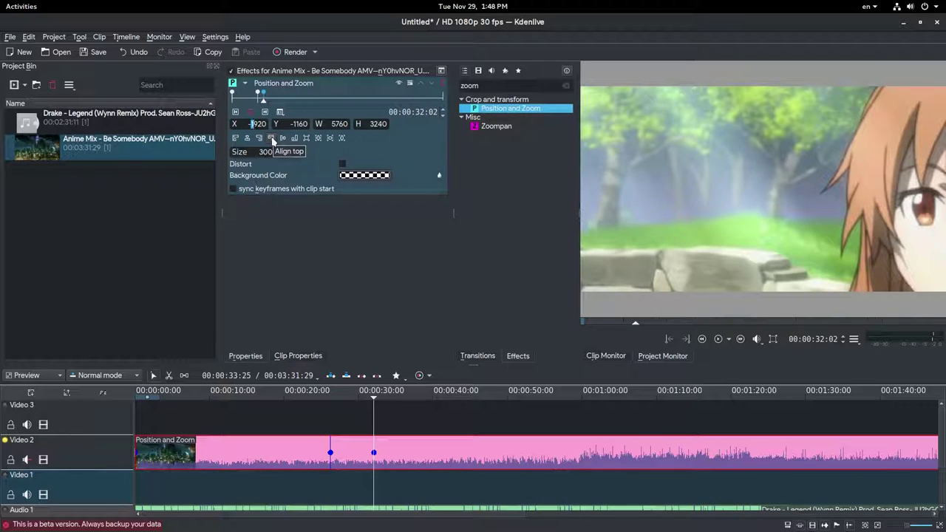
{"action": "key", "text": "Return"}
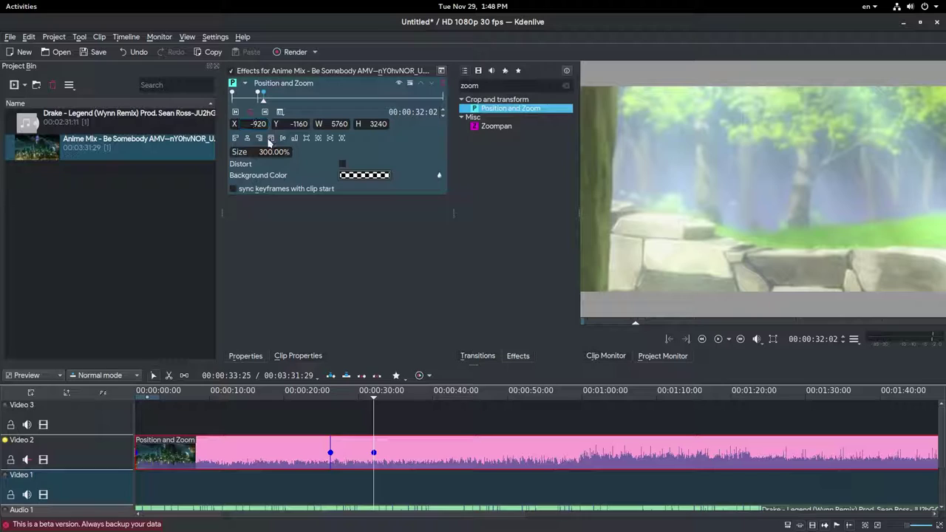
{"action": "key", "text": "Return"}
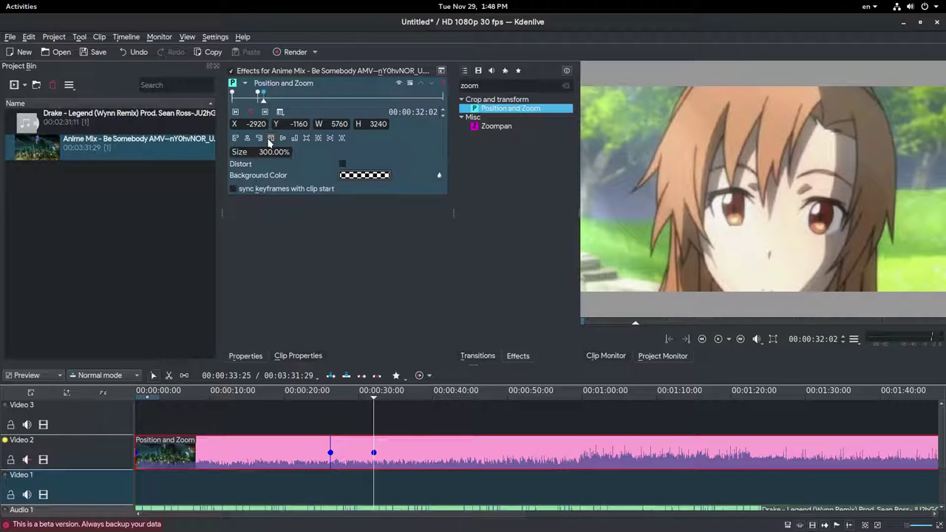
Step: Play back the section between the two zoom keyframes on Video 2 to check the animation
{"action": "left_click", "coordinate": [318, 395]}
{"action": "key", "text": "space"}
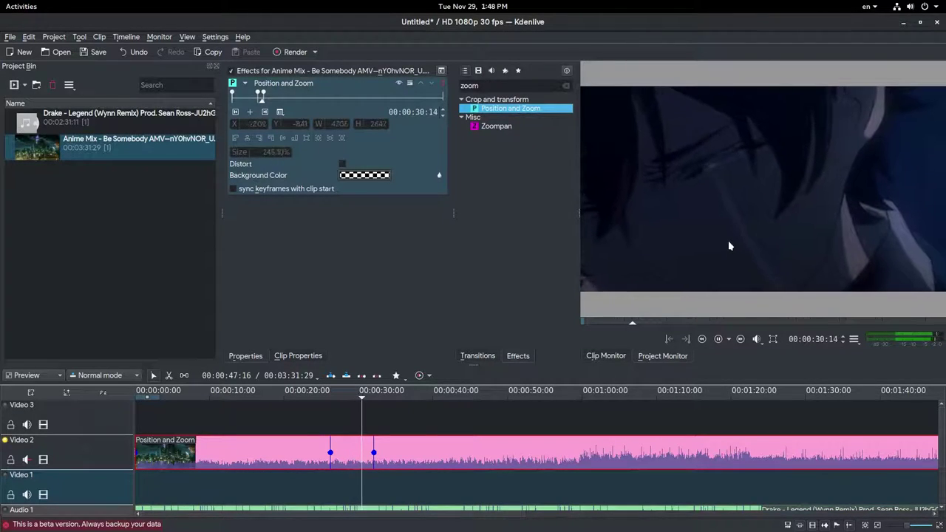
{"action": "key", "text": "space"}
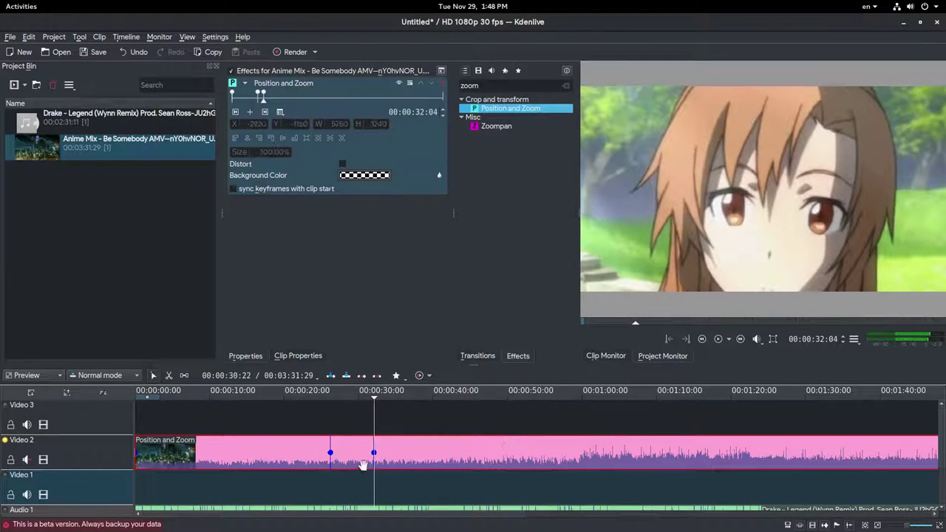
Step: Move the zoom's starting keyframe on the clip to about 00:00:29:18 and set the ending keyframe's interpolation to Smooth
{"action": "left_click_drag", "start_coordinate": [328, 453], "coordinate": [355, 454]}
{"action": "left_click", "coordinate": [375, 452]}
{"action": "right_click", "coordinate": [374, 453]}
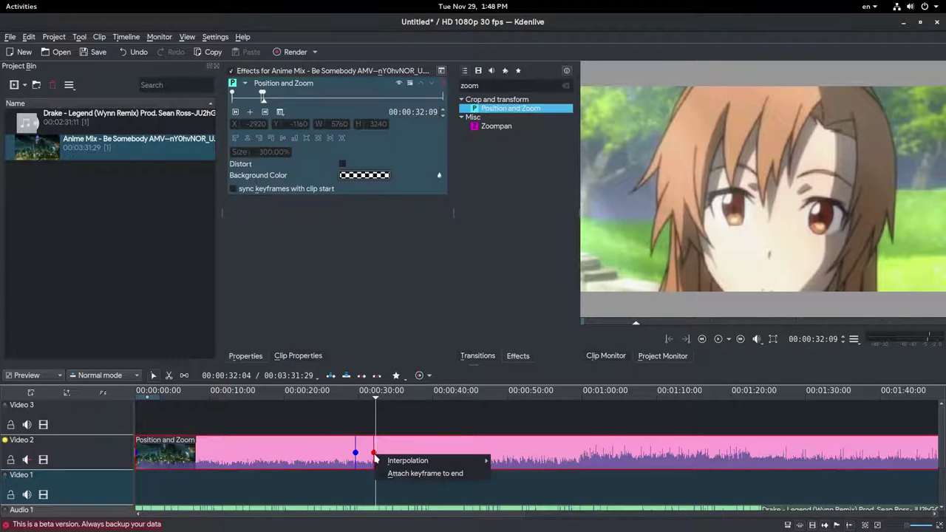
{"action": "mouse_move", "coordinate": [390, 460]}
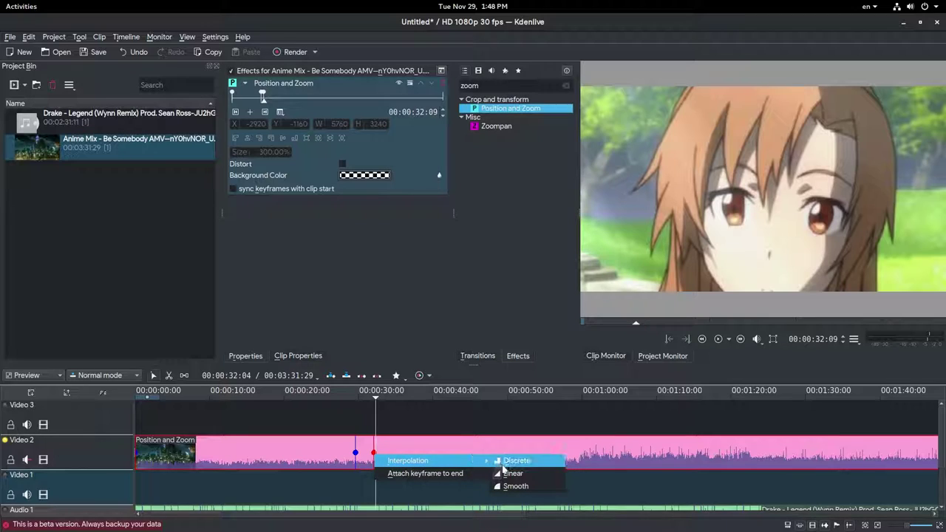
{"action": "left_click", "coordinate": [516, 486]}
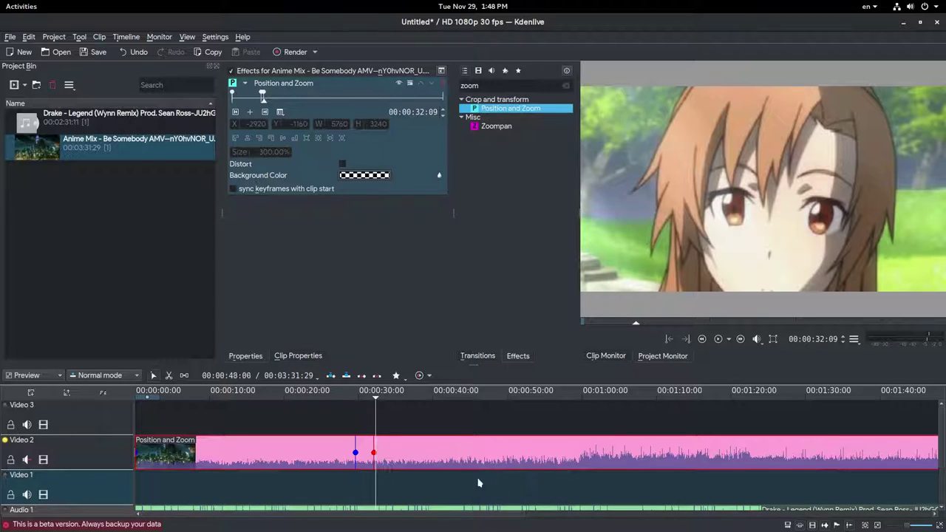
Step: Set the zoom's starting keyframe on the Video 2 clip to Linear interpolation and play back the zoom
{"action": "right_click", "coordinate": [356, 453]}
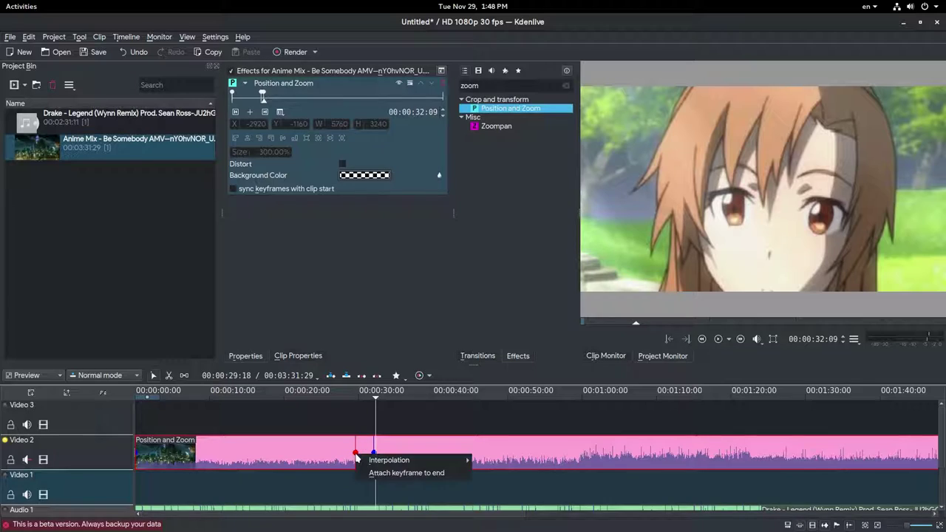
{"action": "mouse_move", "coordinate": [373, 461]}
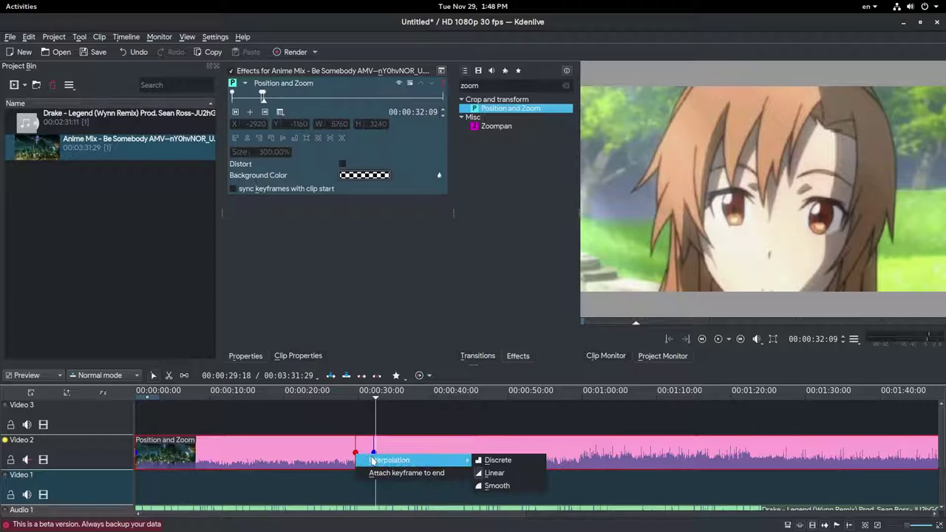
{"action": "left_click", "coordinate": [498, 473]}
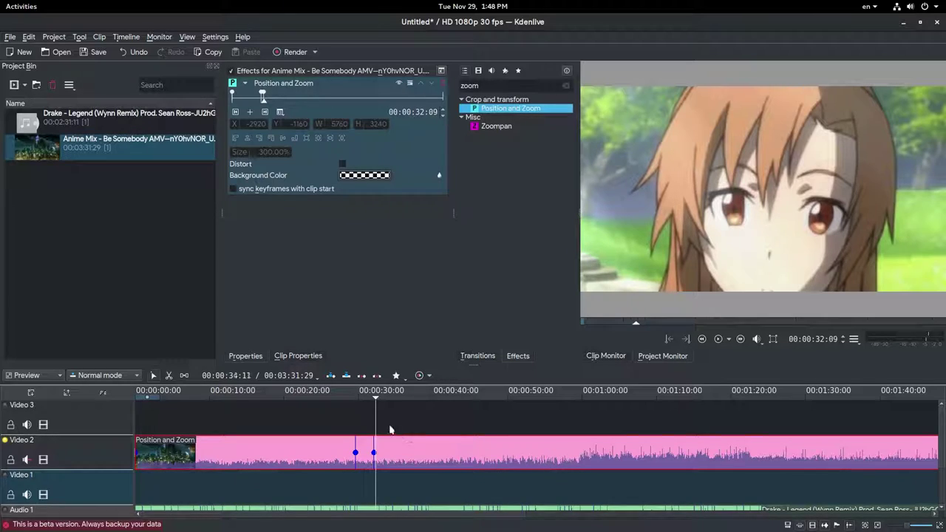
{"action": "left_click", "coordinate": [341, 399]}
{"action": "key", "text": "space"}
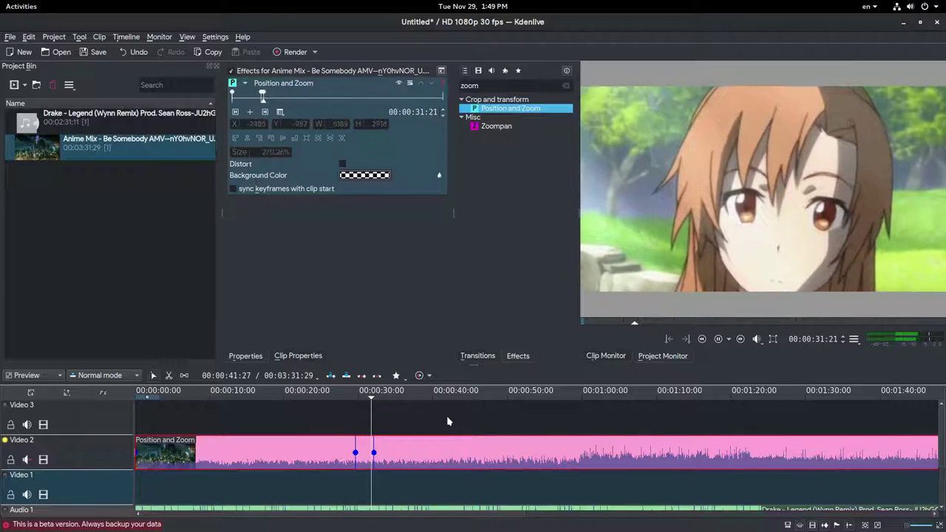
Step: At 00:00:16:27, create a title clip with the video frame shown as background and enter the text "A title!"
{"action": "left_click", "coordinate": [260, 396]}
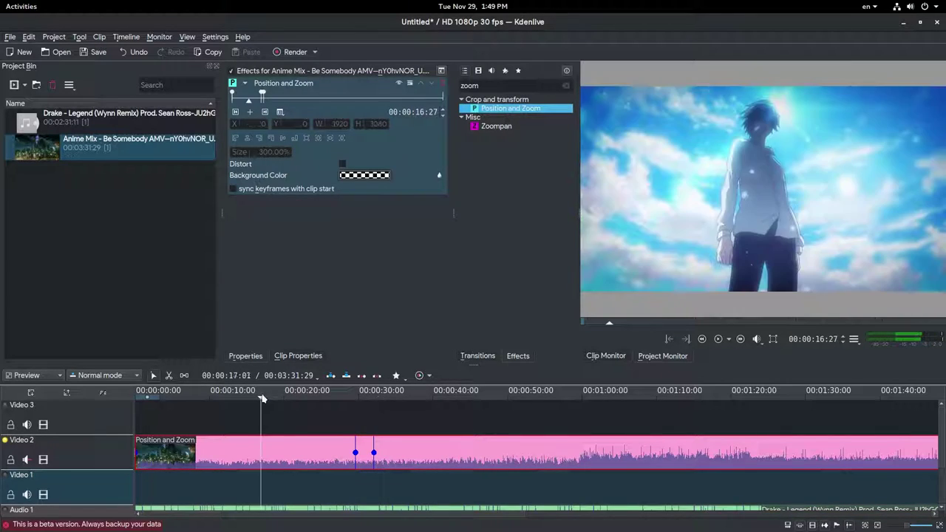
{"action": "right_click", "coordinate": [123, 239]}
{"action": "left_click", "coordinate": [179, 278]}
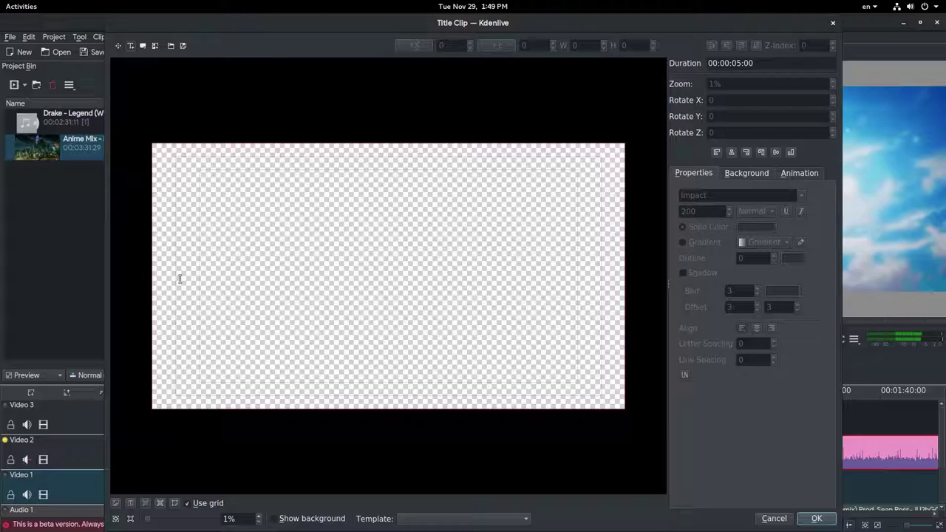
{"action": "left_click", "coordinate": [275, 519]}
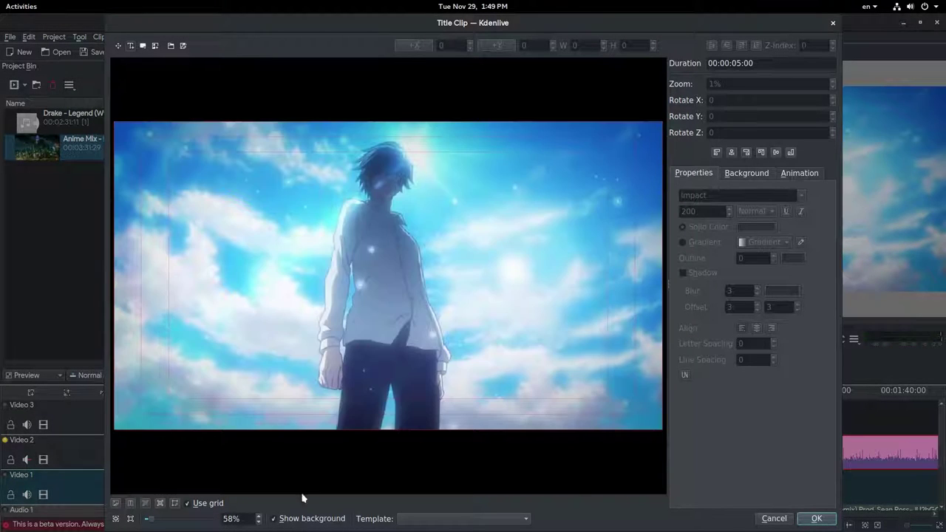
{"action": "left_click", "coordinate": [316, 273]}
{"action": "type", "text": "A"}
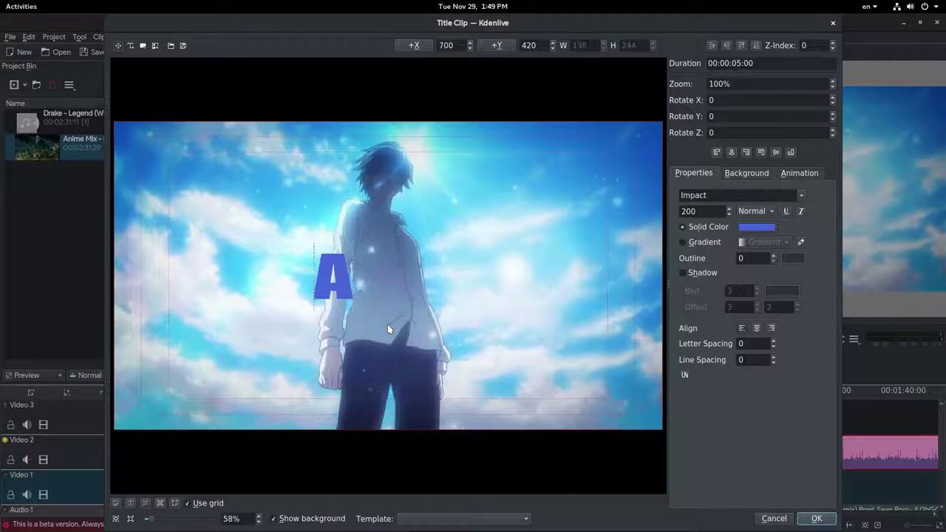
{"action": "type", "text": " tit"}
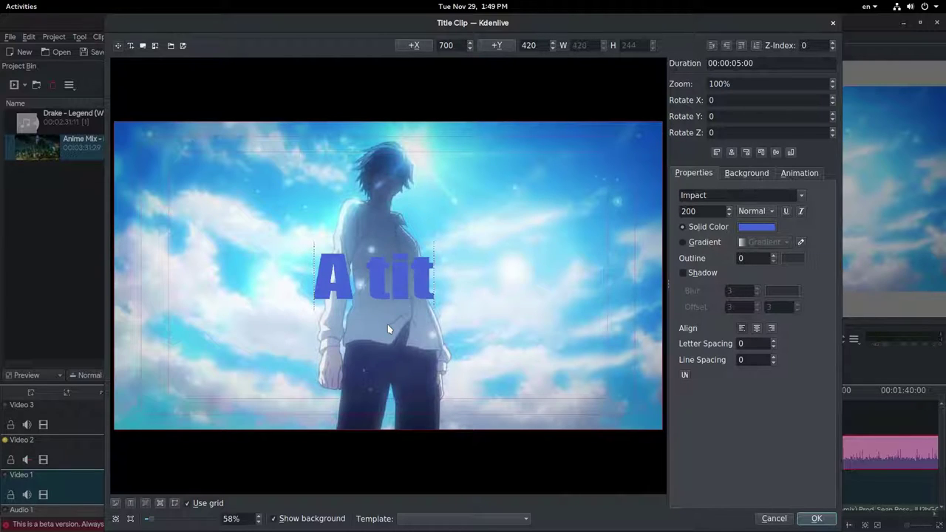
{"action": "type", "text": "le!"}
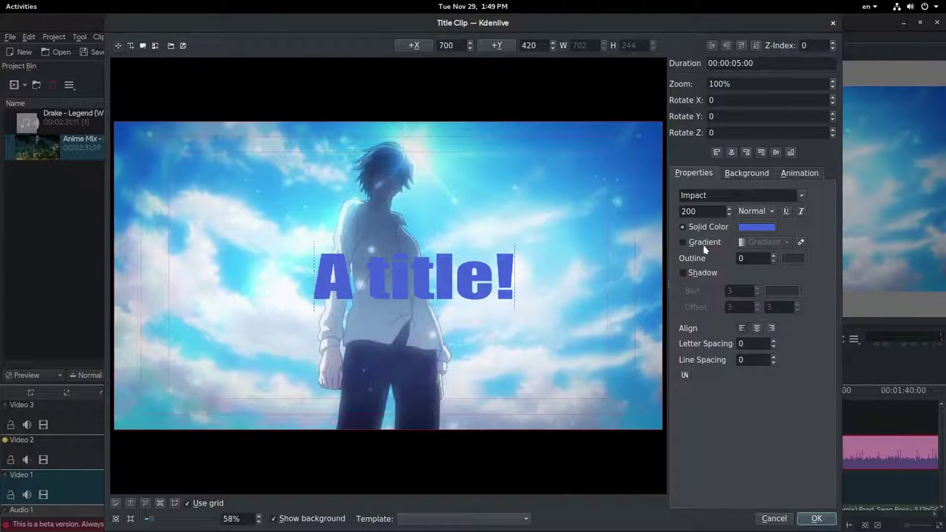
Step: Set the title text's font size to 400, center it horizontally and vertically in the frame, and save the title clip
{"action": "left_click_drag", "start_coordinate": [704, 210], "coordinate": [644, 210]}
{"action": "type", "text": "400"}
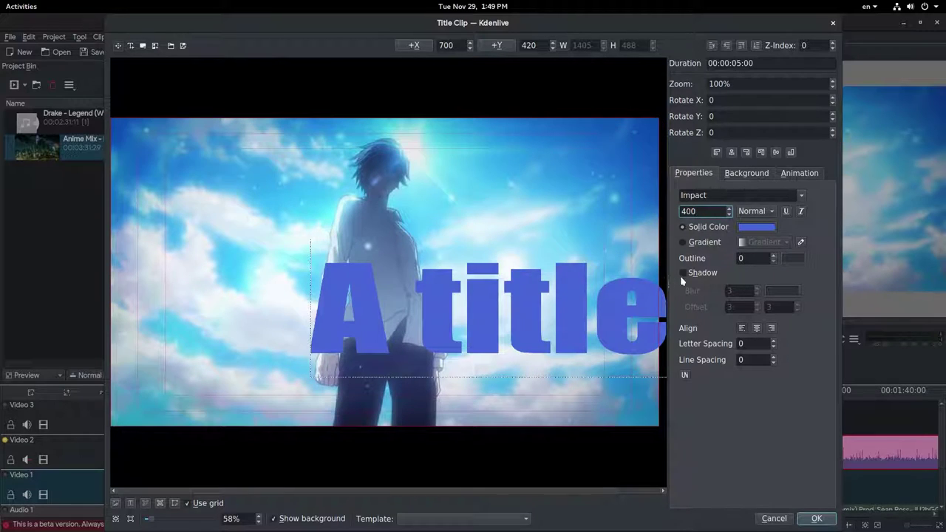
{"action": "left_click", "coordinate": [731, 154]}
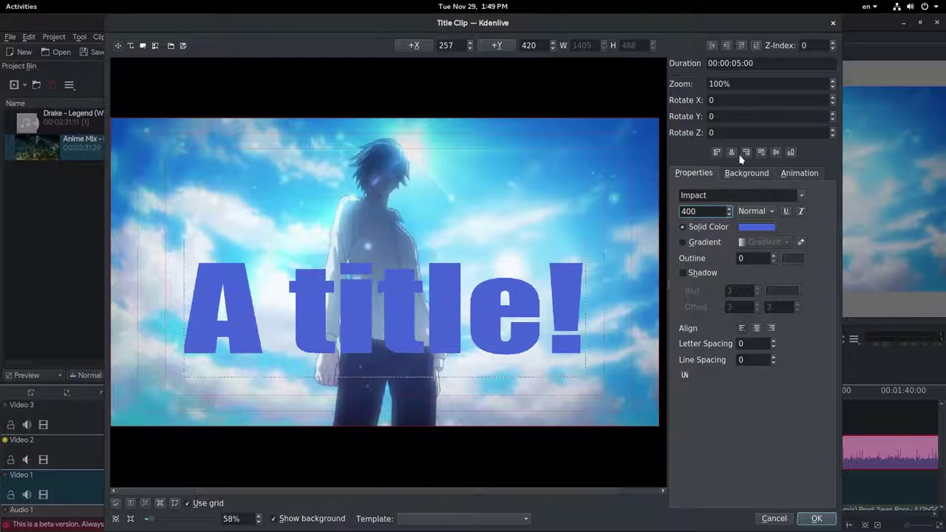
{"action": "left_click", "coordinate": [776, 153]}
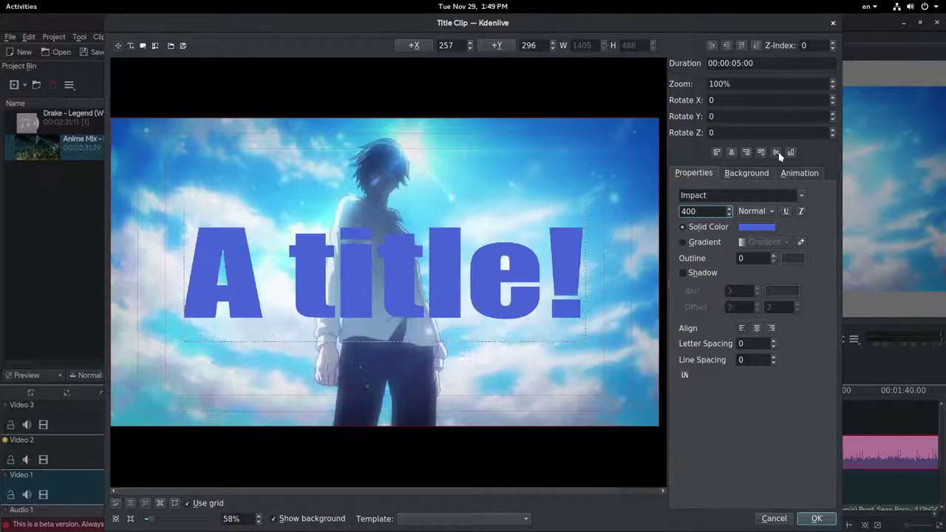
{"action": "left_click", "coordinate": [817, 518]}
Step: Place the title clip on Video 3 so that it ends at the playhead, and preview a frame inside it
{"action": "left_click_drag", "start_coordinate": [85, 125], "coordinate": [249, 427]}
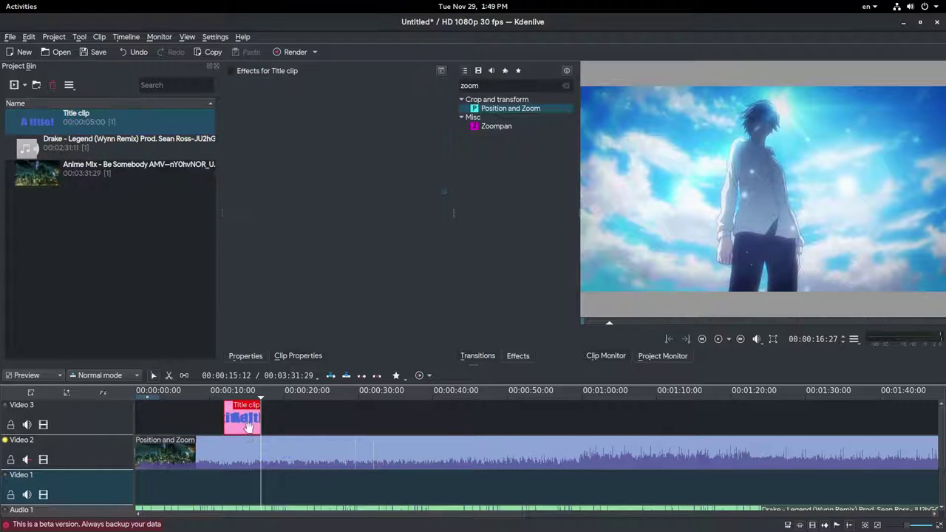
{"action": "left_click", "coordinate": [240, 401]}
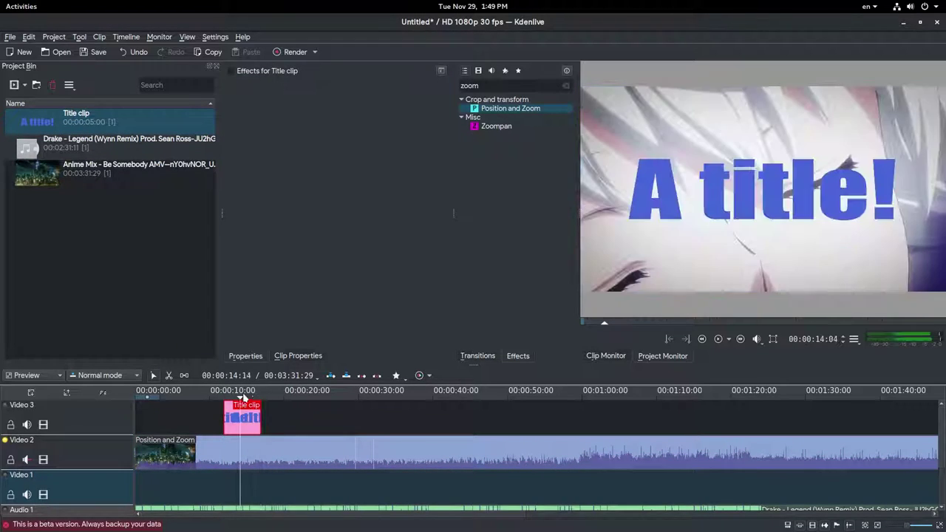
Step: Add an Affine transition between the title clip and Video 2 and fit its start and end to the title clip
{"action": "double_click", "coordinate": [470, 86]}
{"action": "left_click", "coordinate": [479, 357]}
{"action": "double_click", "coordinate": [457, 85]}
{"action": "type", "text": "a"}
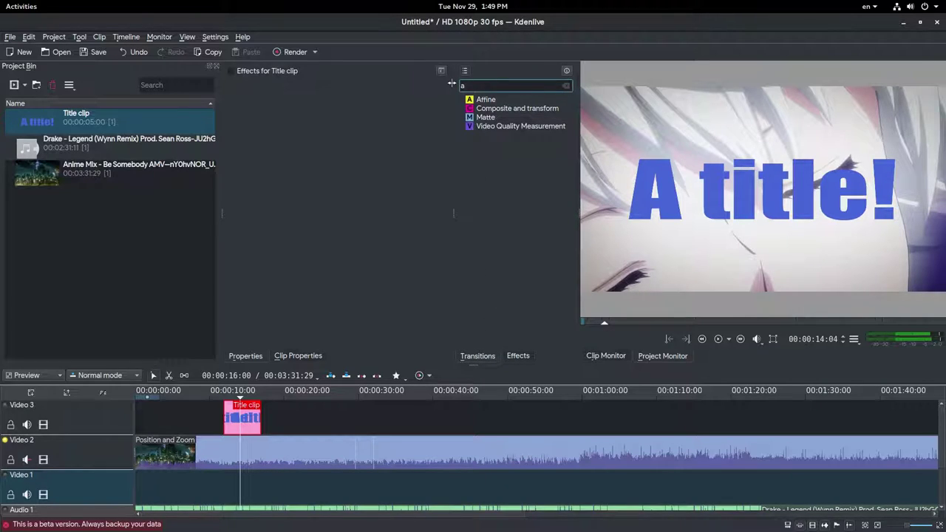
{"action": "left_click_drag", "start_coordinate": [484, 104], "coordinate": [253, 442]}
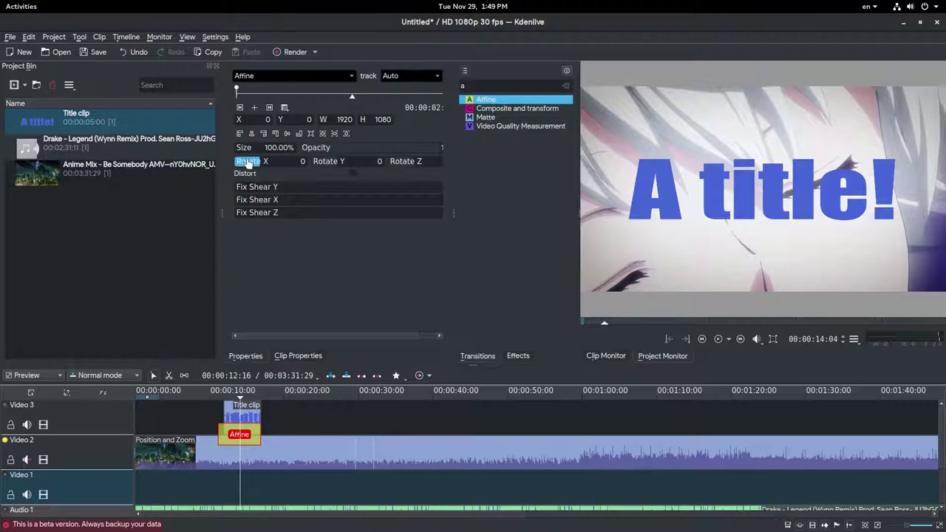
{"action": "left_click_drag", "start_coordinate": [230, 437], "coordinate": [235, 439]}
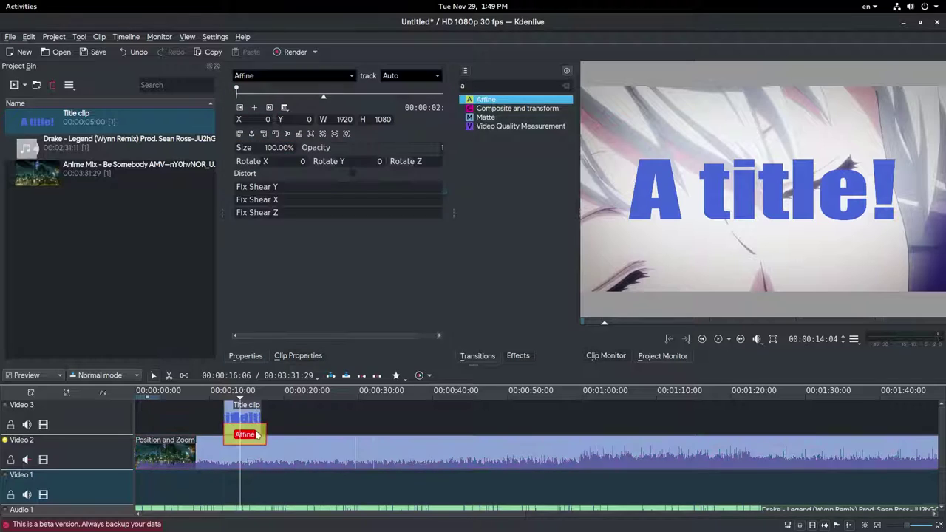
{"action": "left_click_drag", "start_coordinate": [265, 435], "coordinate": [261, 434]}
Step: Add a second Affine keyframe shortly after the start and lower the first keyframe's opacity to fully transparent, keeping the second fully opaque
{"action": "left_click_drag", "start_coordinate": [268, 90], "coordinate": [256, 89]}
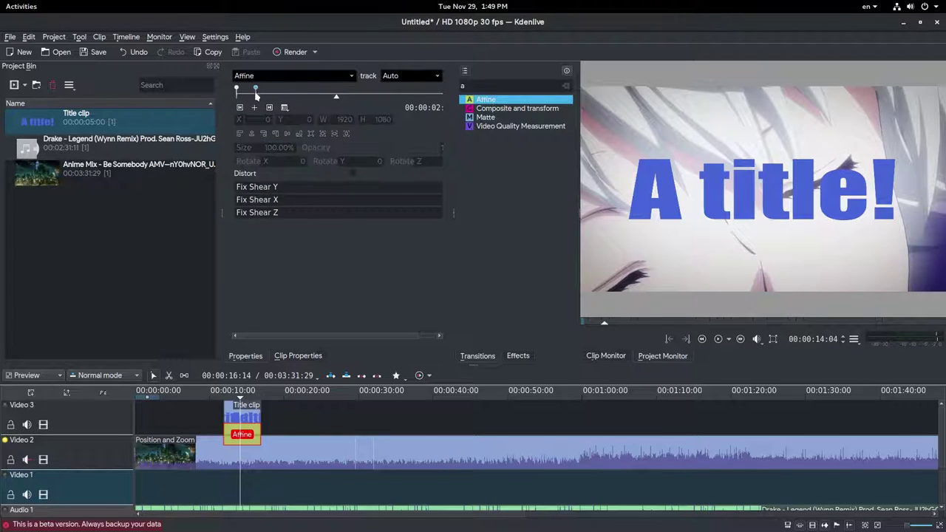
{"action": "left_click", "coordinate": [239, 108]}
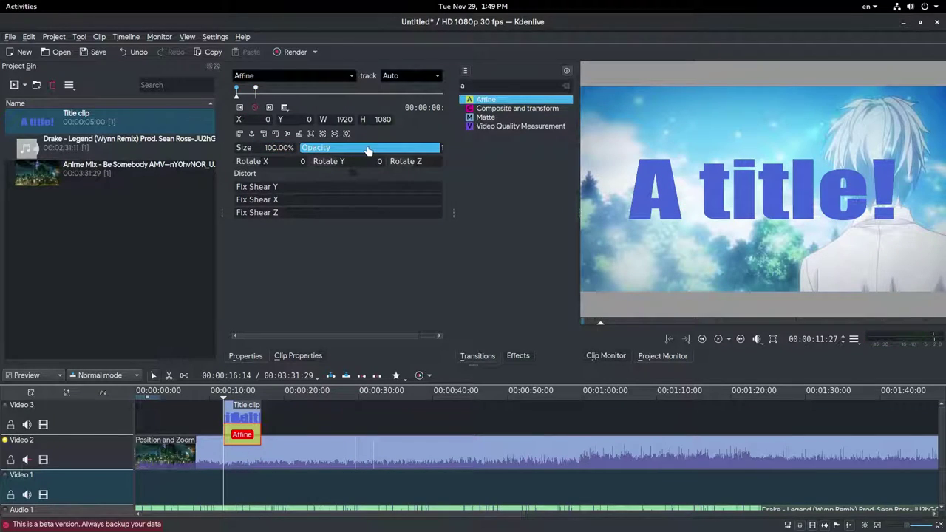
{"action": "left_click_drag", "start_coordinate": [368, 150], "coordinate": [281, 149]}
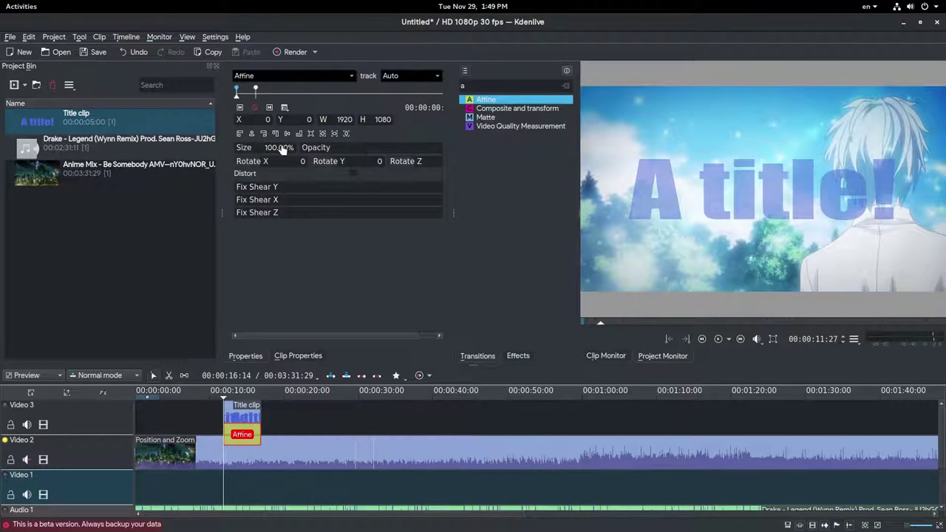
{"action": "left_click", "coordinate": [270, 108]}
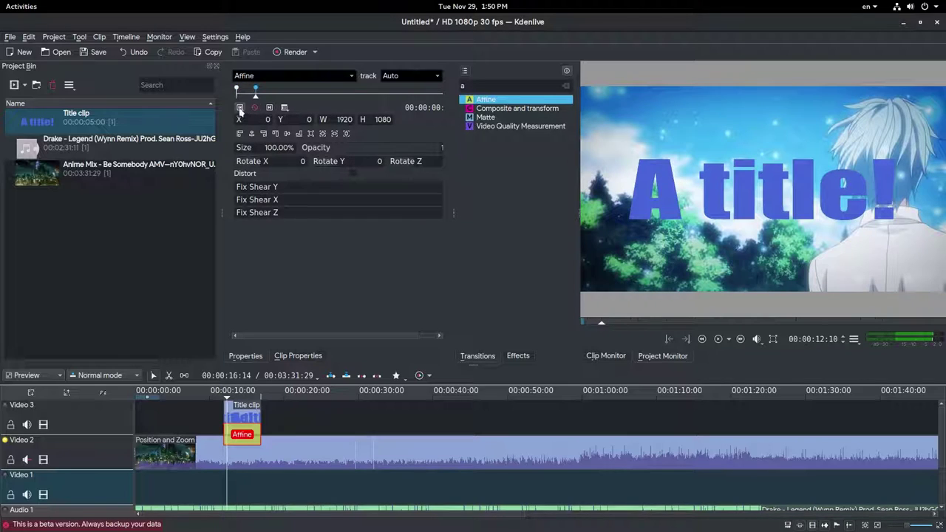
{"action": "left_click", "coordinate": [240, 109]}
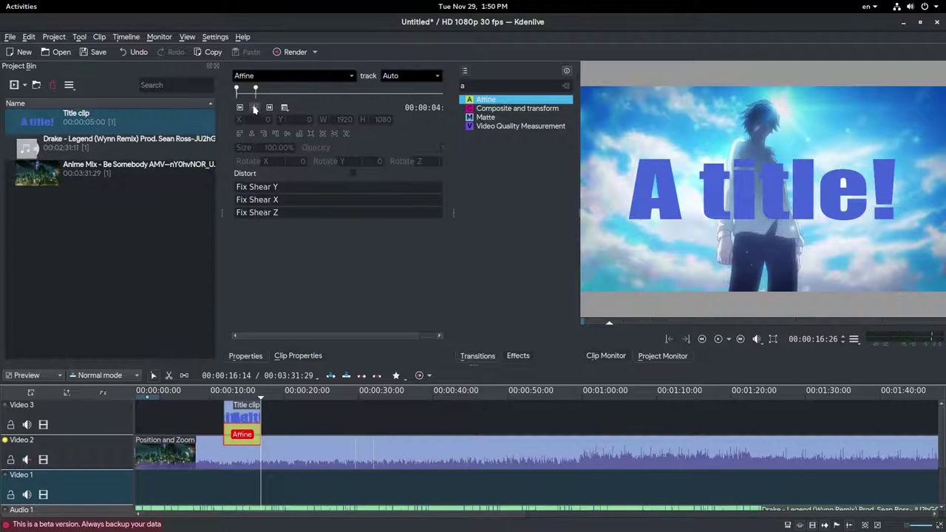
{"action": "left_click", "coordinate": [256, 89]}
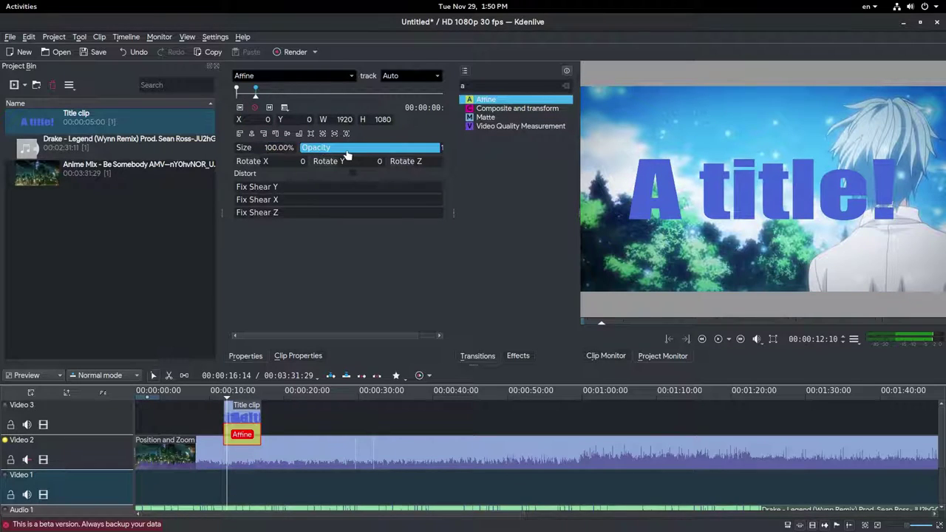
{"action": "left_click", "coordinate": [238, 108]}
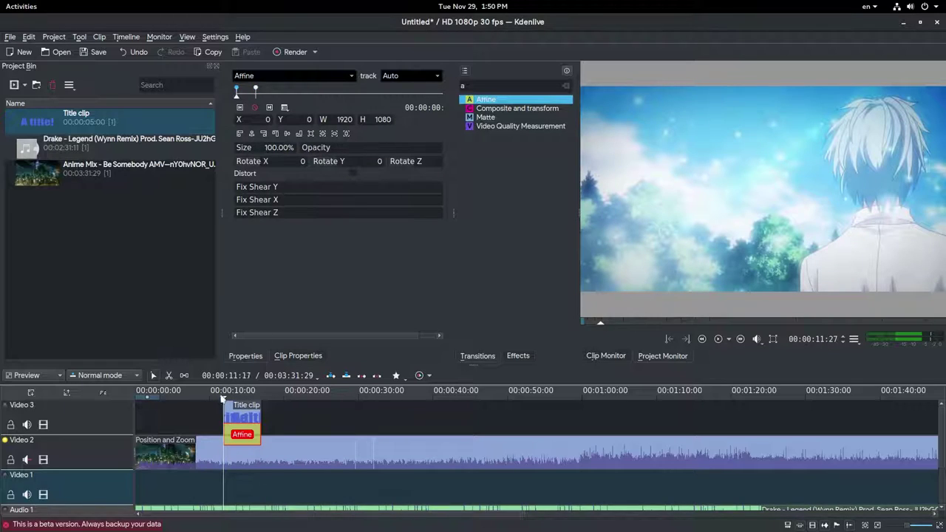
Step: Play back the timeline from just before the title clip to check its fade-in
{"action": "left_click", "coordinate": [215, 394]}
{"action": "key", "text": "space"}
{"action": "left_click", "coordinate": [287, 98]}
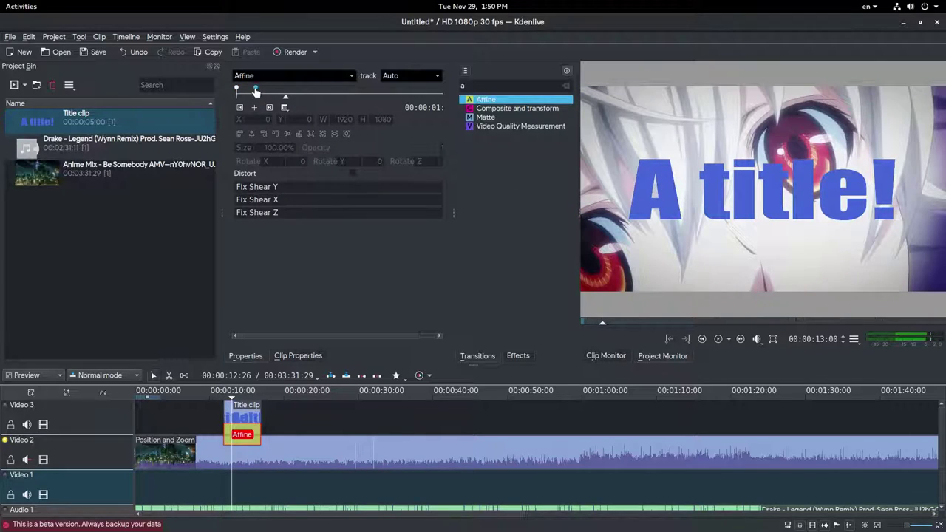
Step: Lengthen the title's fade-in by moving its ending keyframe just past the middle of the Affine transition, and play it back
{"action": "left_click", "coordinate": [350, 98]}
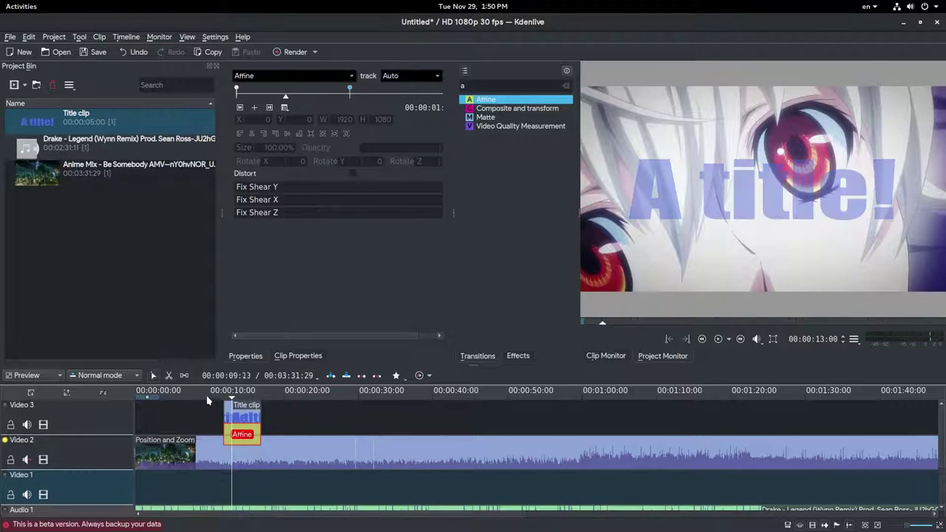
{"action": "left_click", "coordinate": [210, 397]}
{"action": "key", "text": "space"}
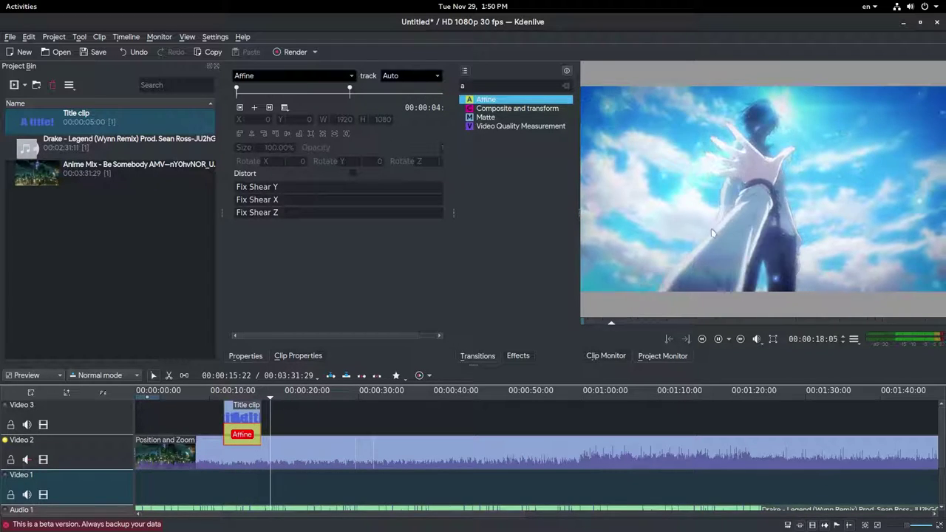
Step: Quit the video editor and return to the desktop
{"action": "left_click", "coordinate": [937, 24]}
{"action": "left_click", "coordinate": [478, 298]}
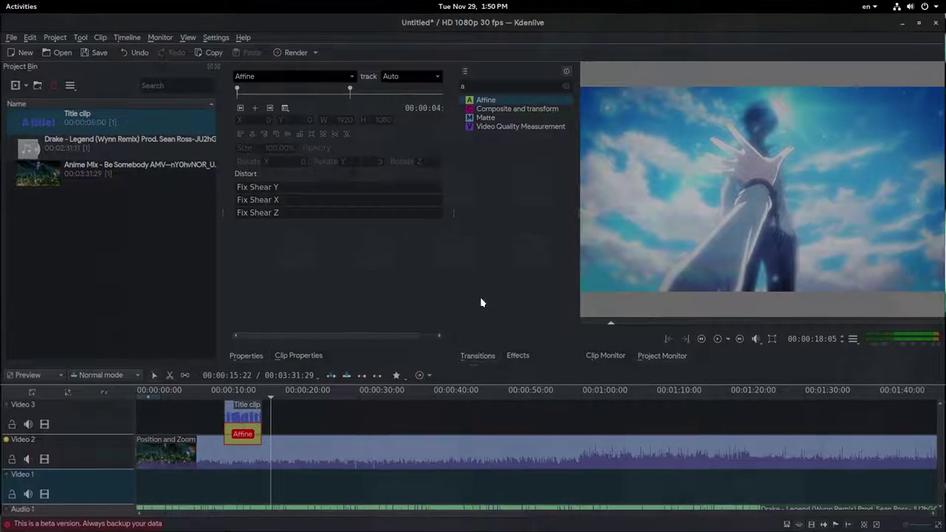
{"action": "left_click", "coordinate": [801, 82]}
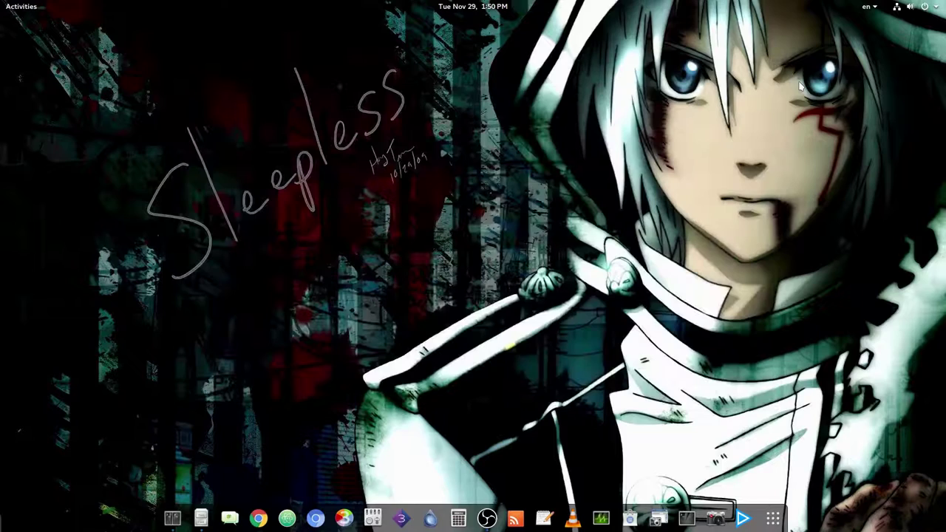